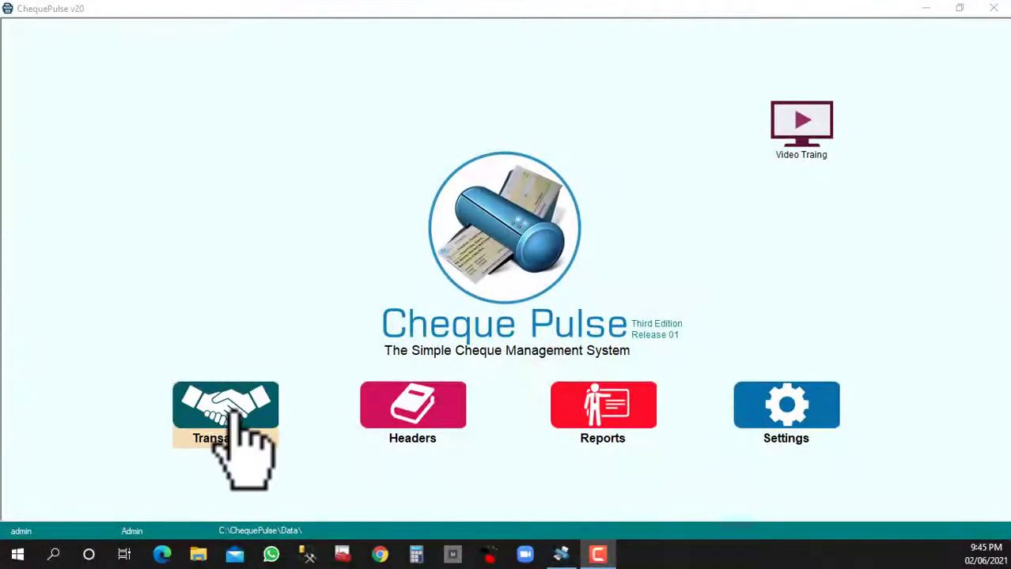
# - Open single cheque printing and create the company MISSION ELECTRONICS with its postal address
pyautogui.click(236, 418)
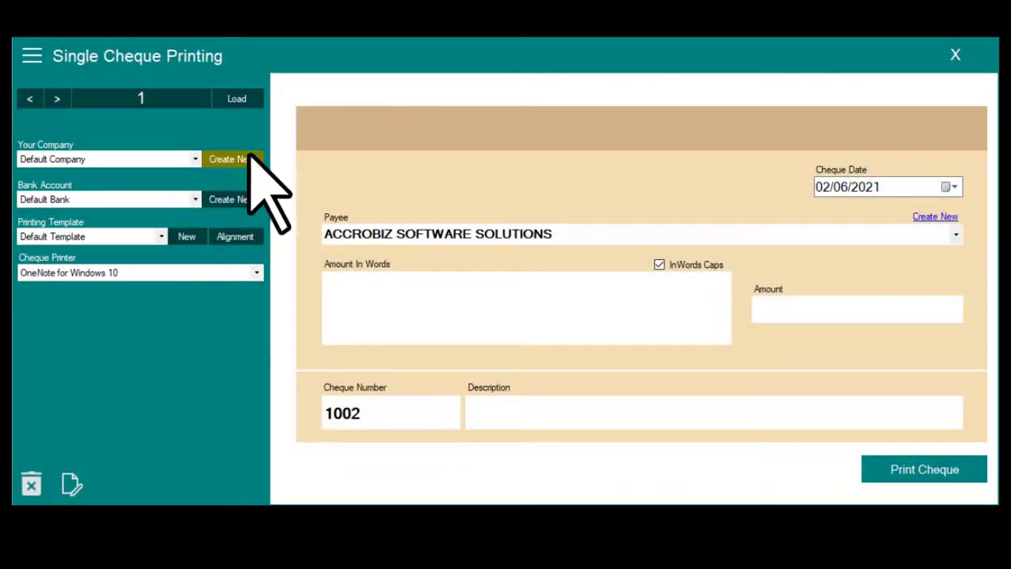
pyautogui.click(247, 159)
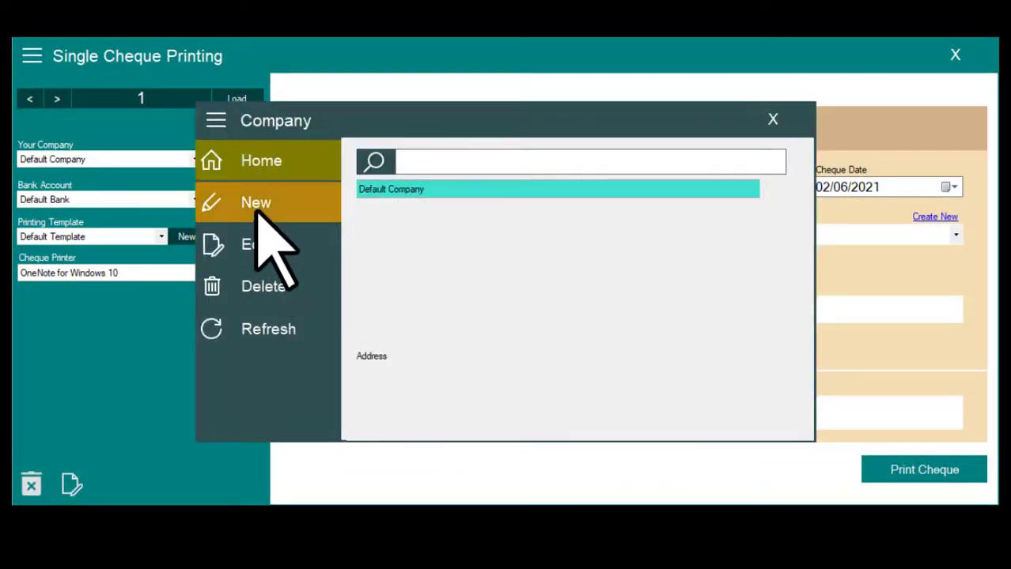
pyautogui.click(256, 207)
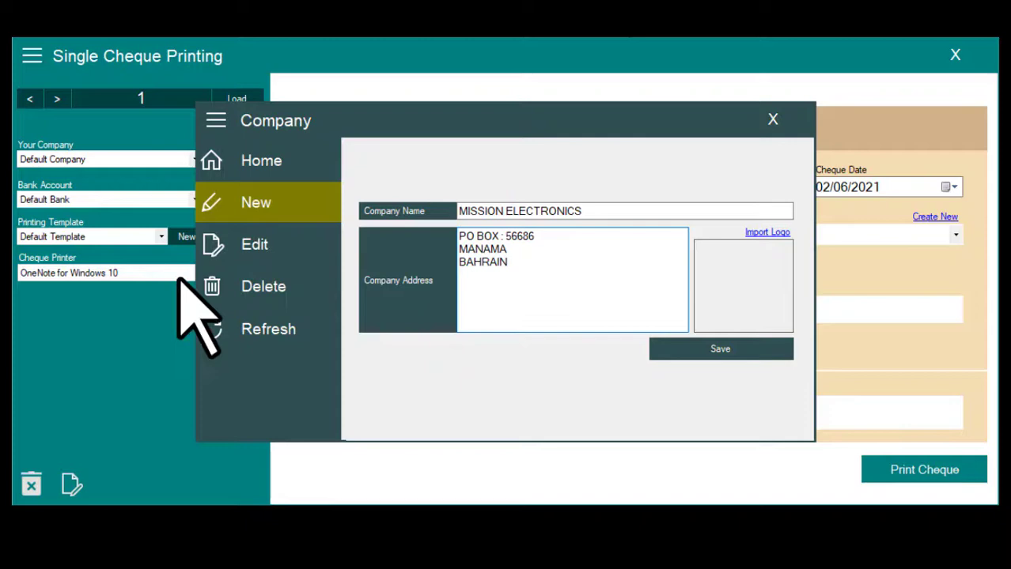
pyautogui.click(721, 349)
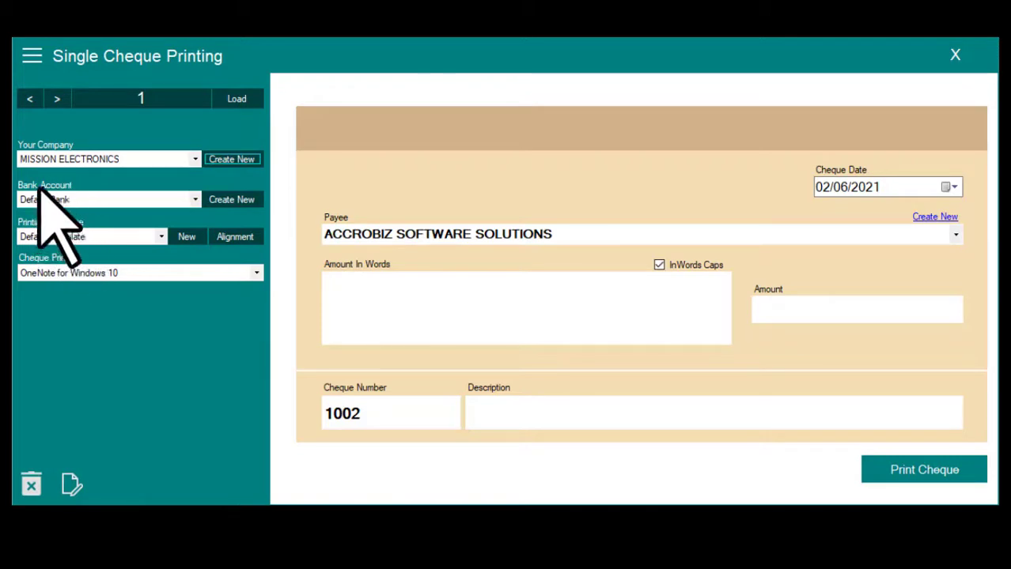
# - Start a new bank account record named NATIONAL BANK and enter its account number
pyautogui.click(193, 200)
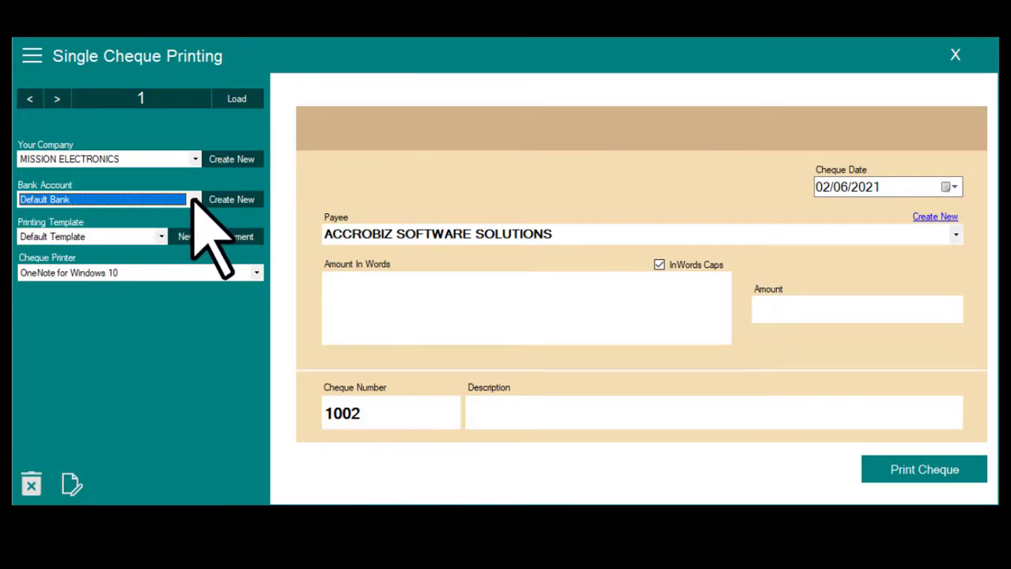
pyautogui.click(223, 201)
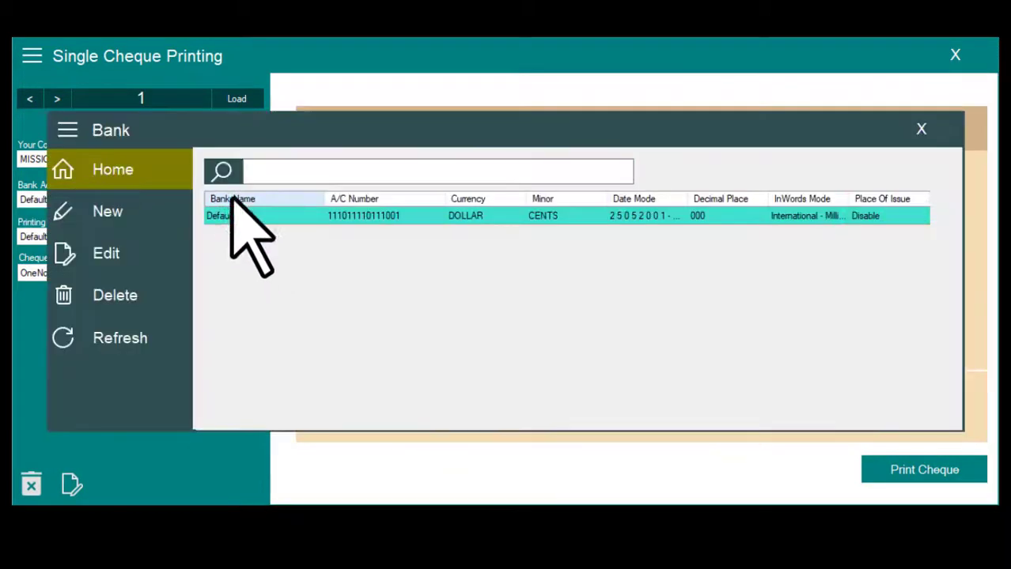
pyautogui.click(105, 212)
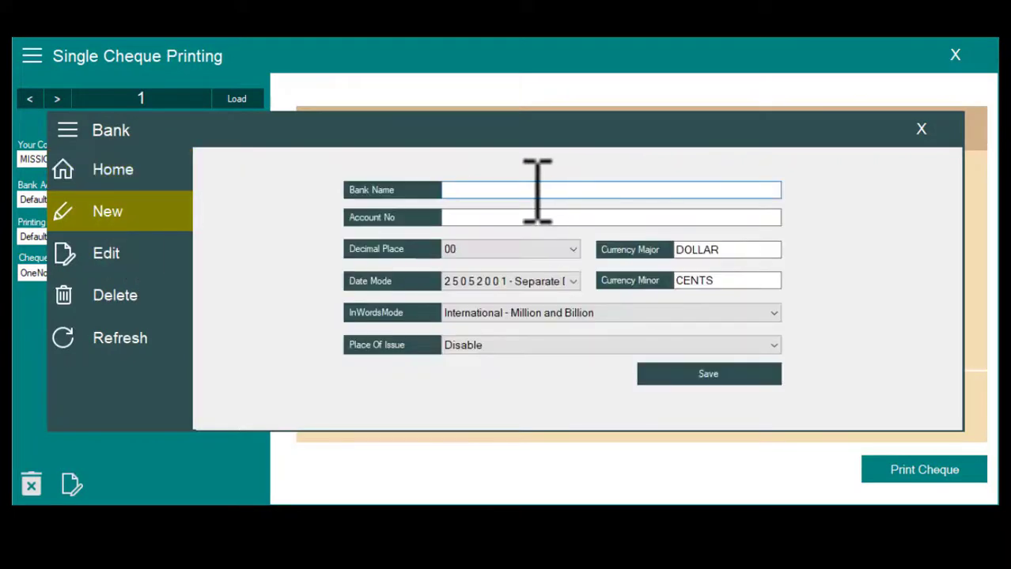
pyautogui.write('NATIONAL BANK')
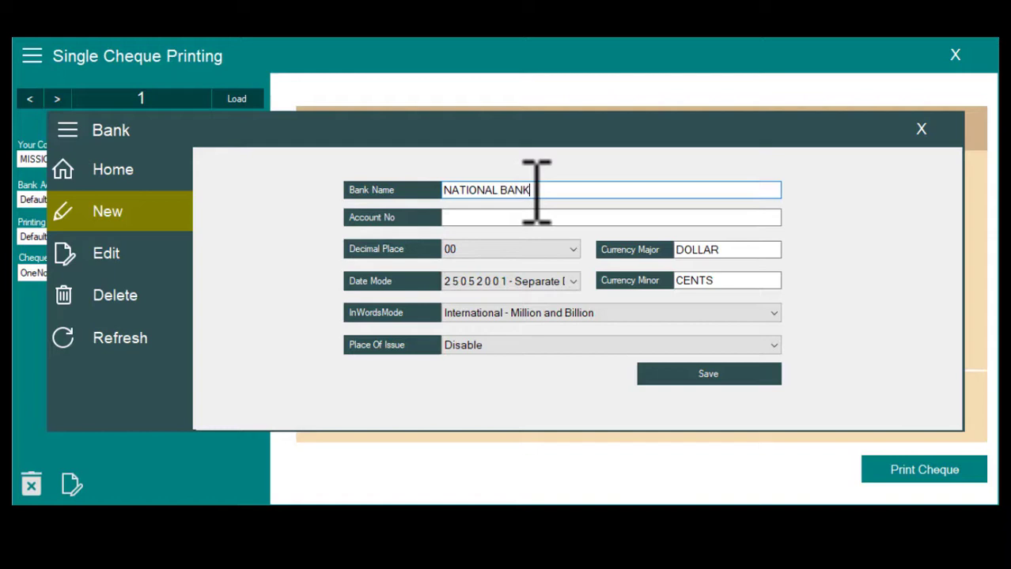
pyautogui.press('Tab')
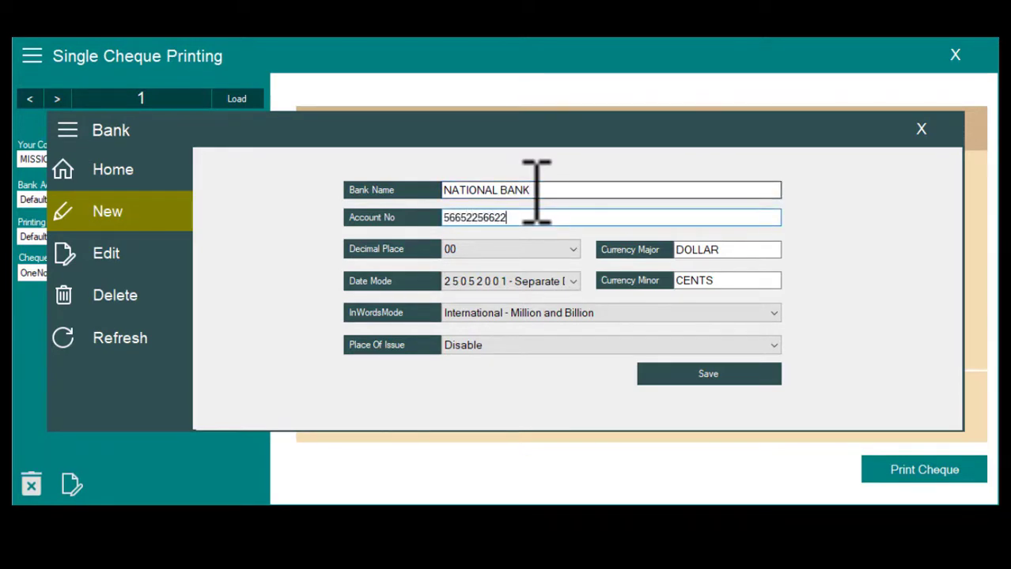
# - Set the new bank's decimal place to 000 and its date mode to the separate-date format 2 5 0 5 2 0 0 1
pyautogui.click(498, 249)
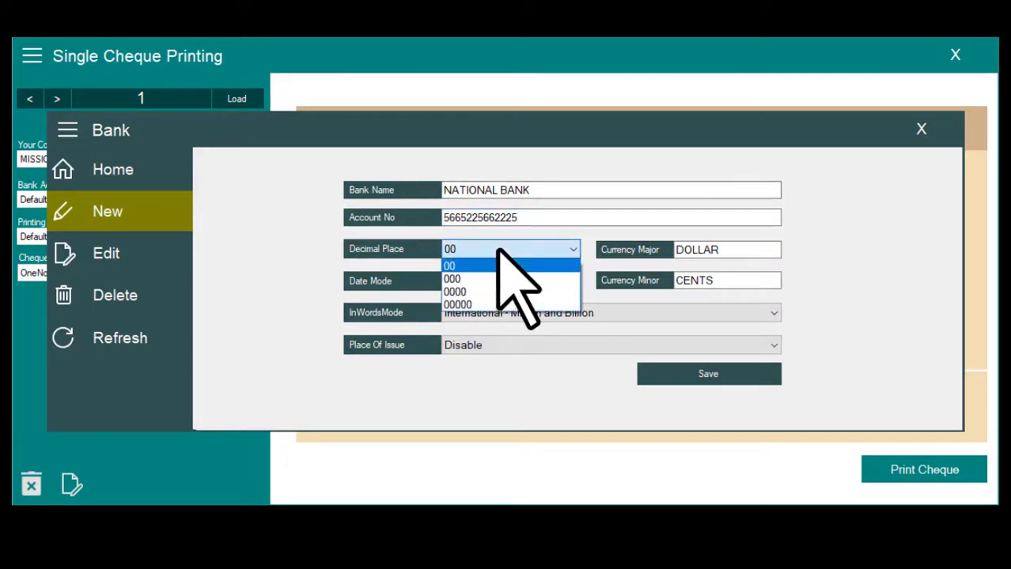
pyautogui.click(491, 279)
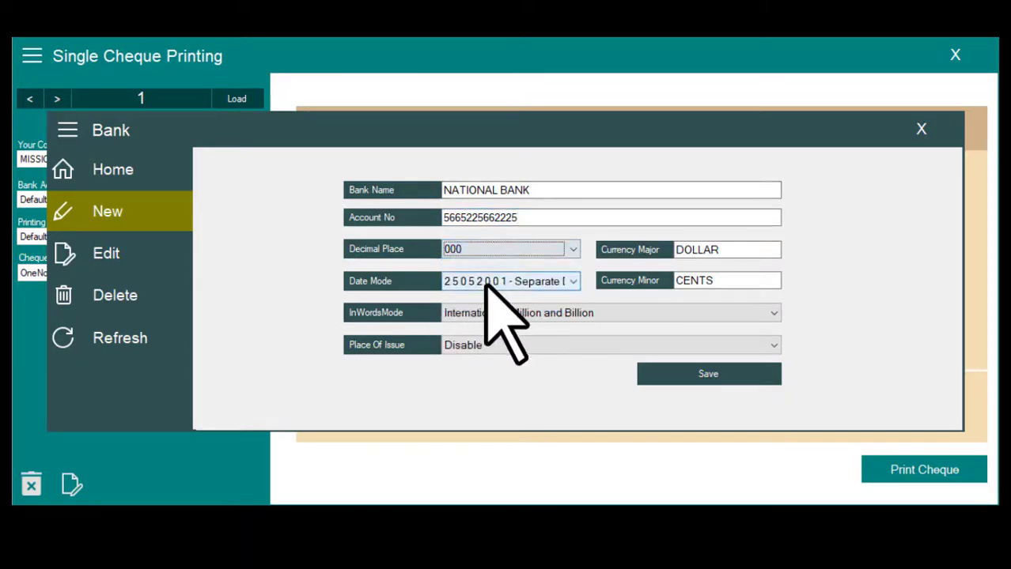
pyautogui.click(514, 285)
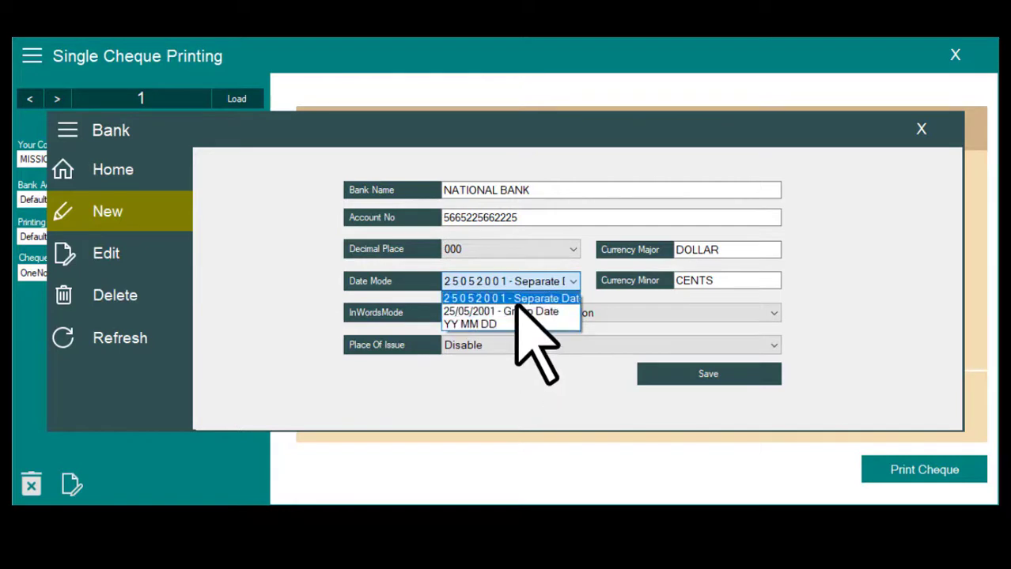
pyautogui.click(518, 299)
# - Set the bank's major currency to DINAR and its minor currency to FILS
pyautogui.doubleClick(674, 251)
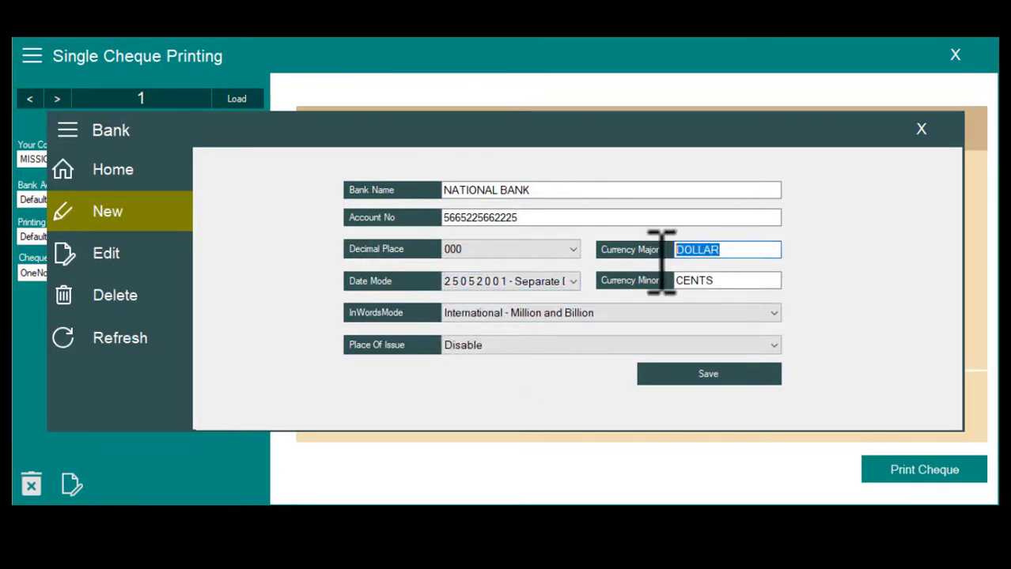
pyautogui.write('DINAR')
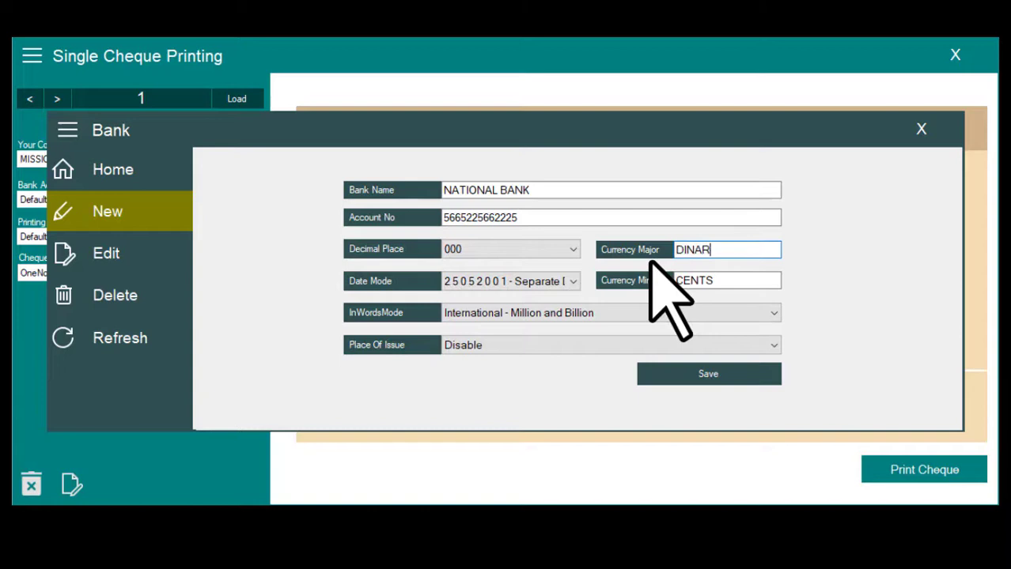
pyautogui.doubleClick(767, 282)
pyautogui.write('F')
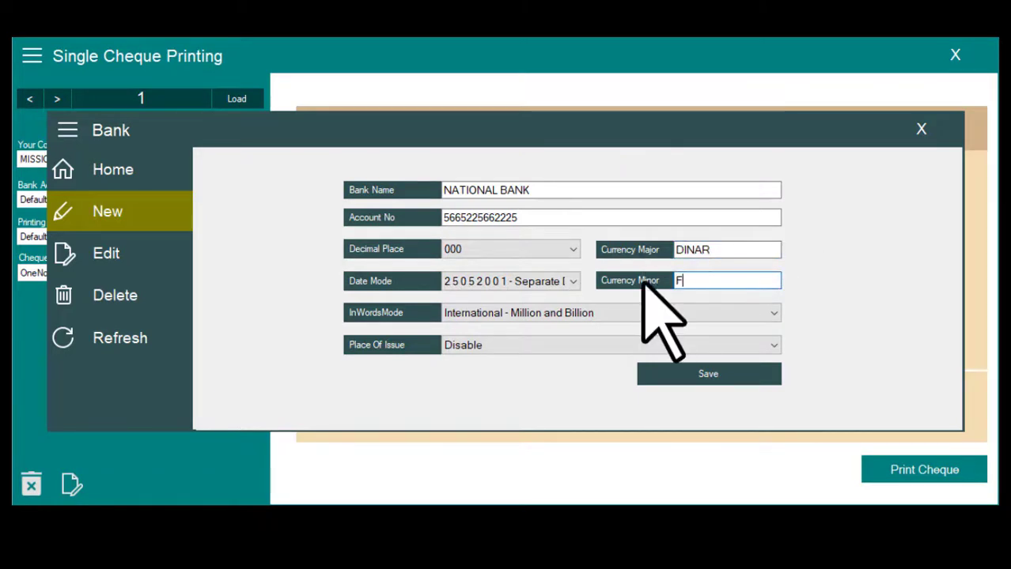
pyautogui.write('ILS')
# - Choose International - Million and Billion as the amount-in-words mode and save the bank
pyautogui.click(613, 314)
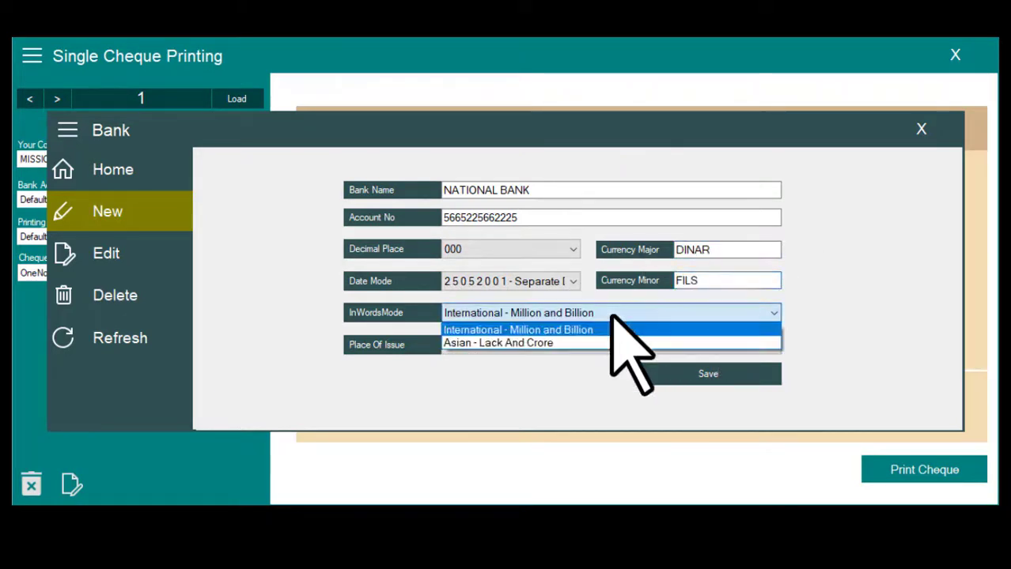
pyautogui.click(609, 329)
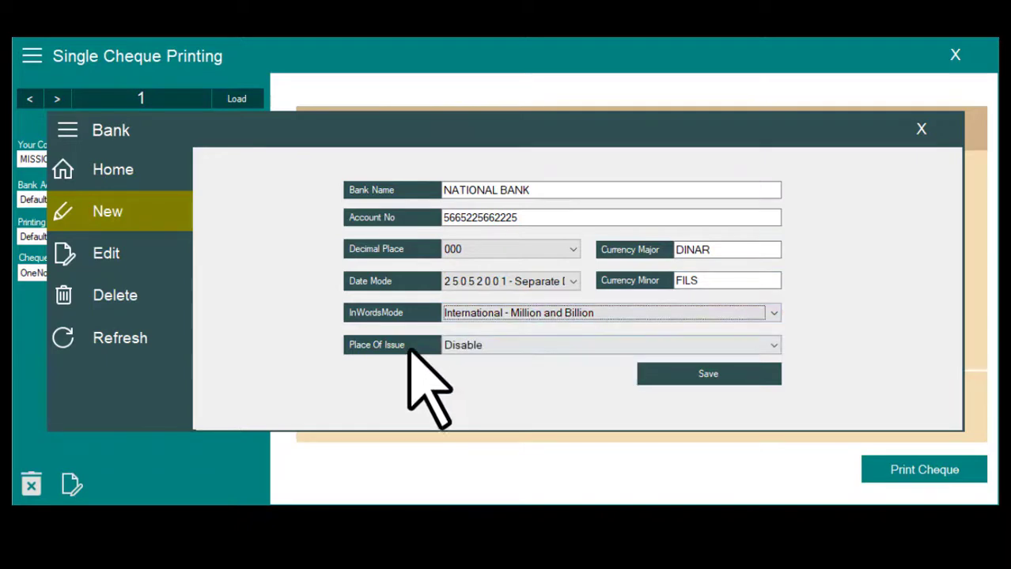
pyautogui.click(686, 375)
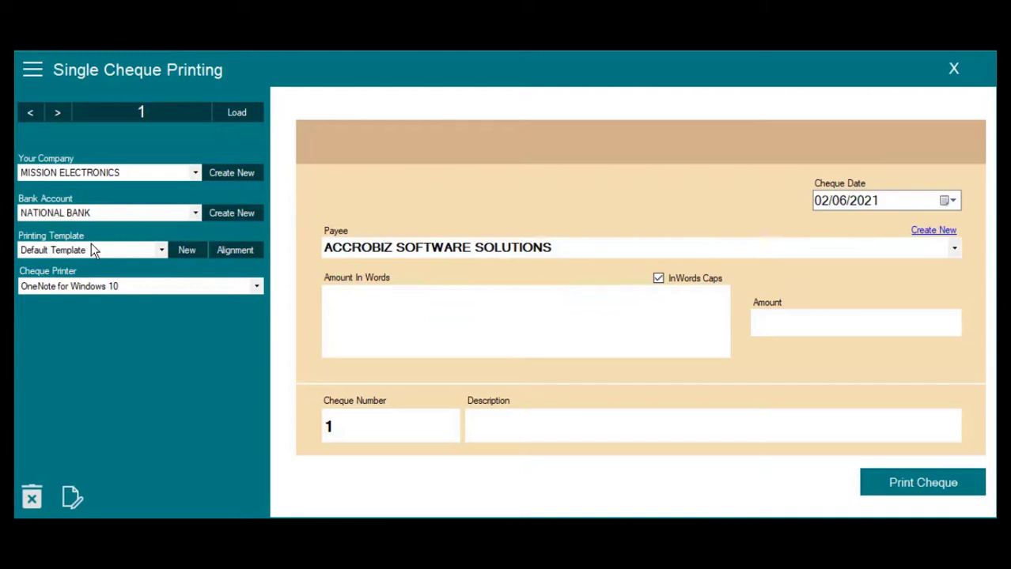
# - Create and save a new printing template named NATIONAL BANK TEMPLATE
pyautogui.click(181, 250)
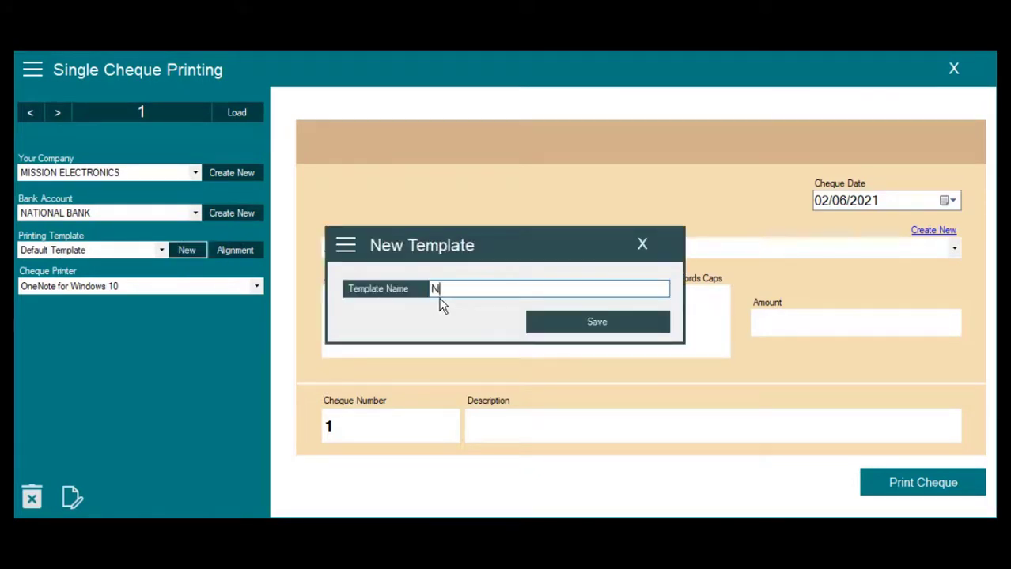
pyautogui.write('NATIONAL BANK TEMPLATE')
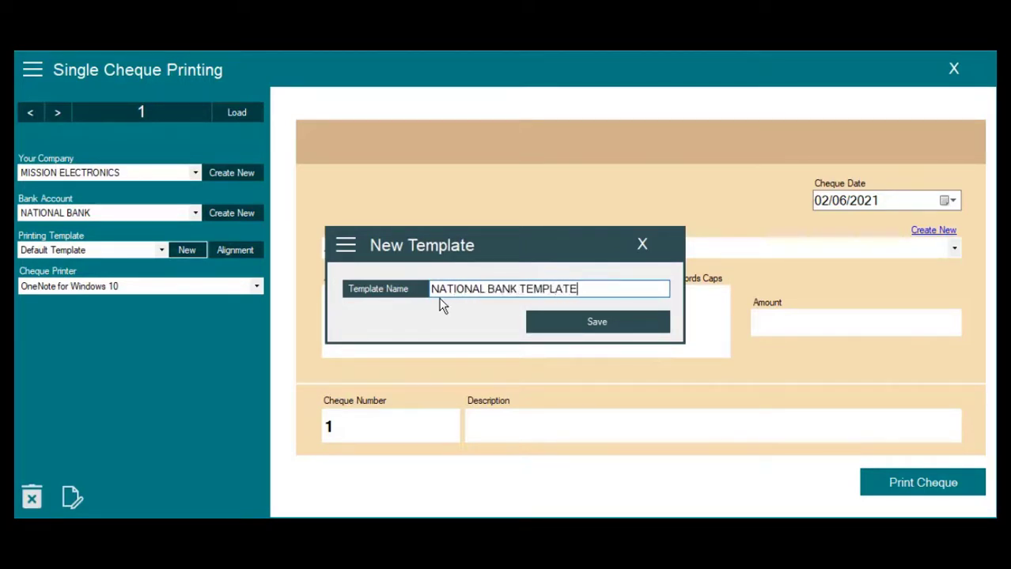
pyautogui.click(539, 316)
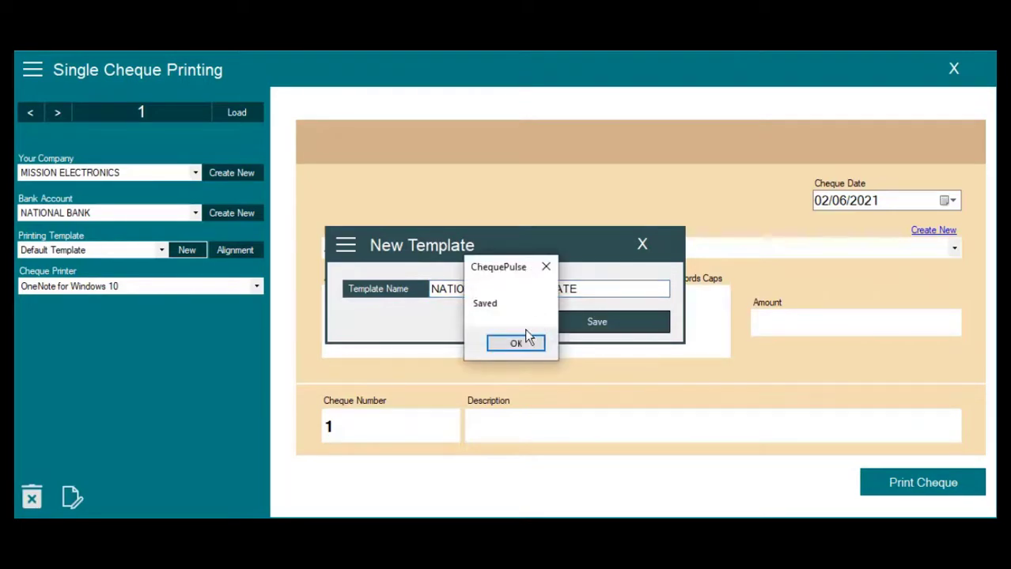
pyautogui.click(525, 335)
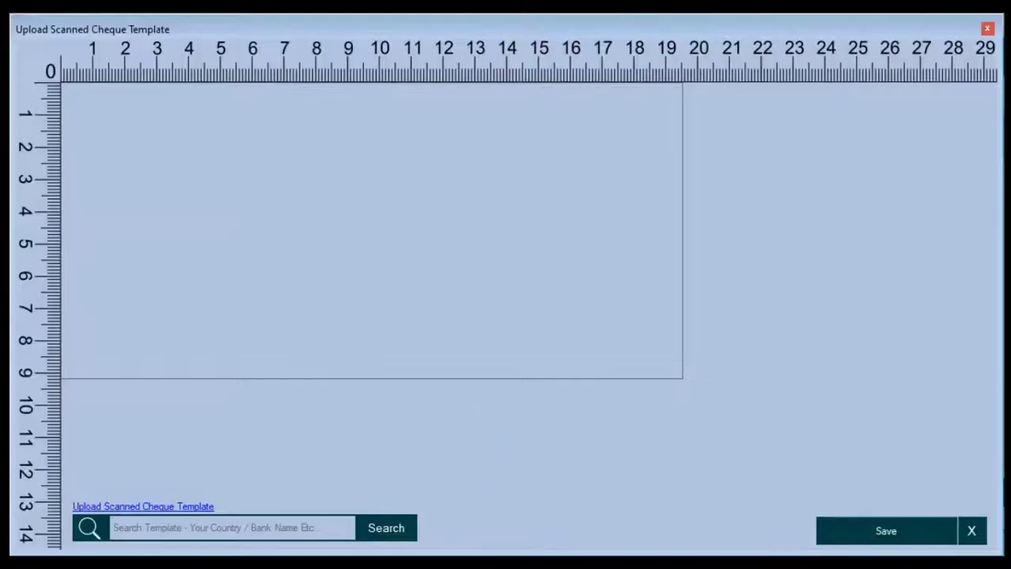
# - Search the cheque templates for BAHRAIN and preview several banks' designs, including Standard Chartered, Ahli United, Habib Bank and Citibank
pyautogui.click(157, 529)
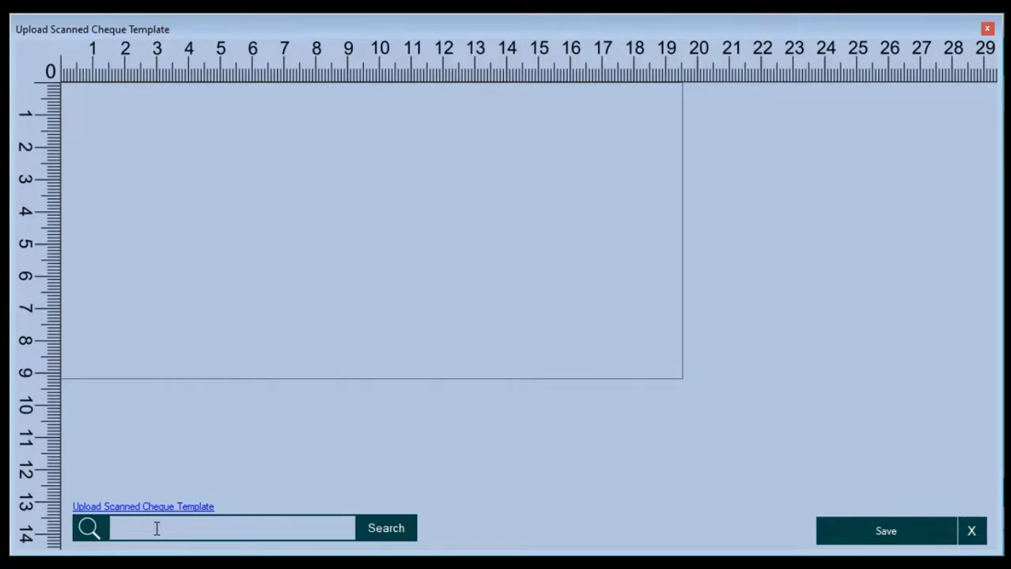
pyautogui.write('BAHRAIN')
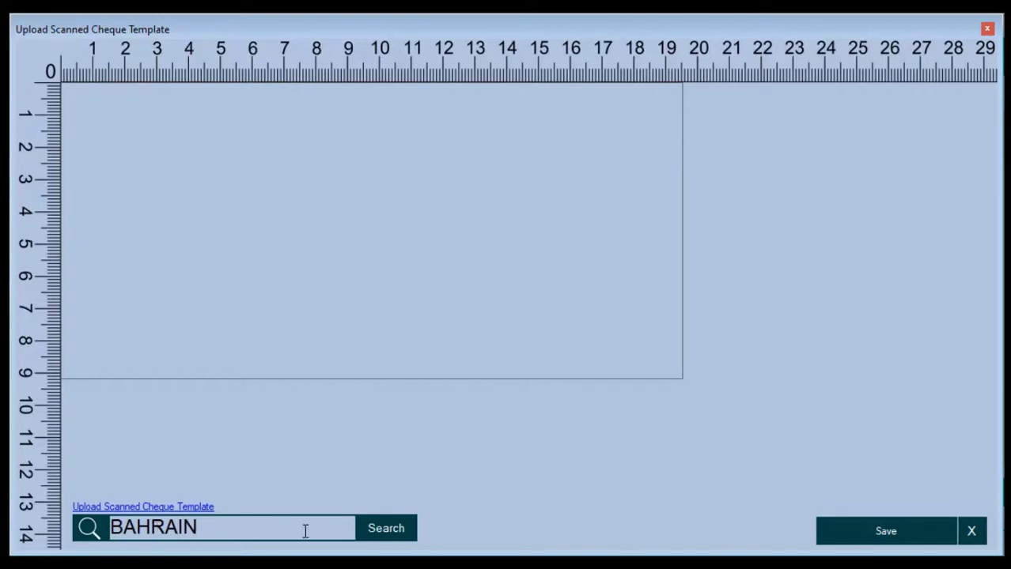
pyautogui.click(374, 538)
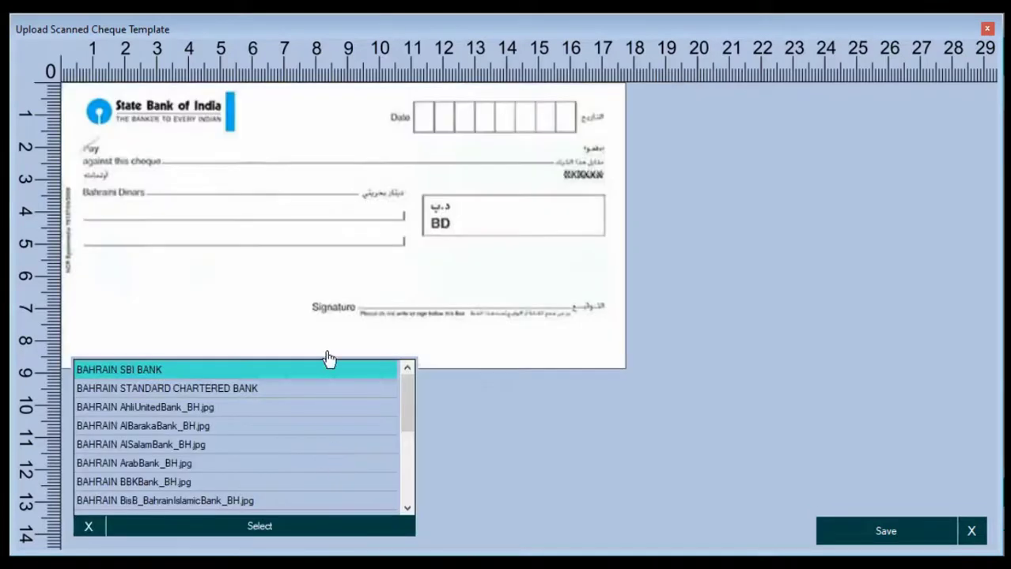
pyautogui.click(169, 389)
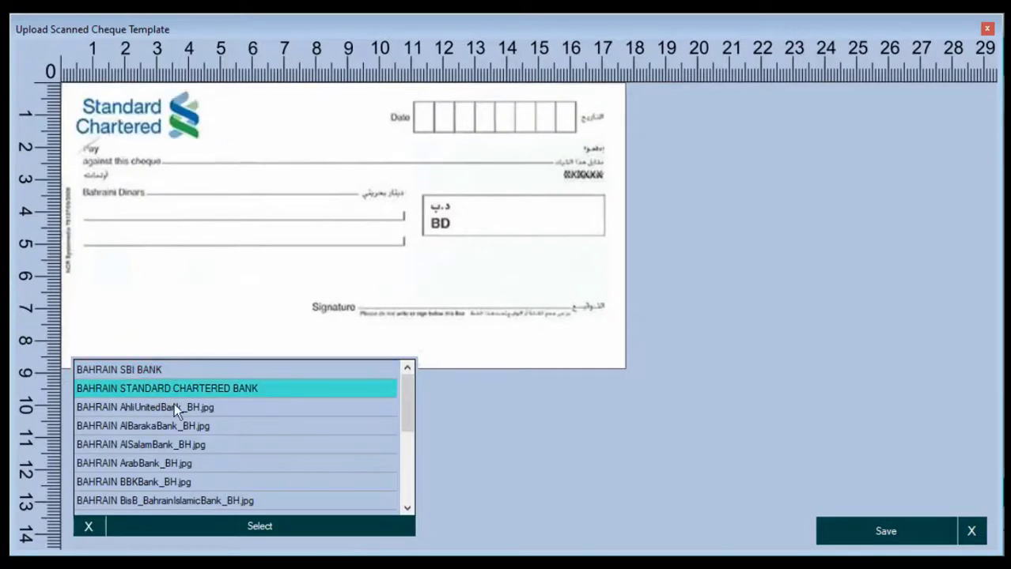
pyautogui.click(174, 405)
pyautogui.moveTo(406, 419); pyautogui.dragTo(340, 469)
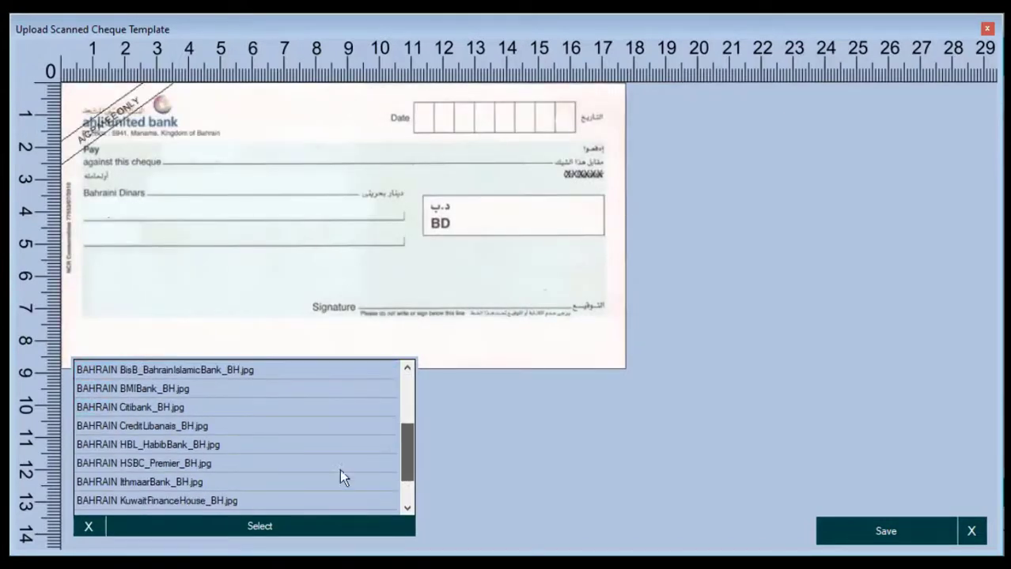
pyautogui.click(210, 463)
pyautogui.click(214, 444)
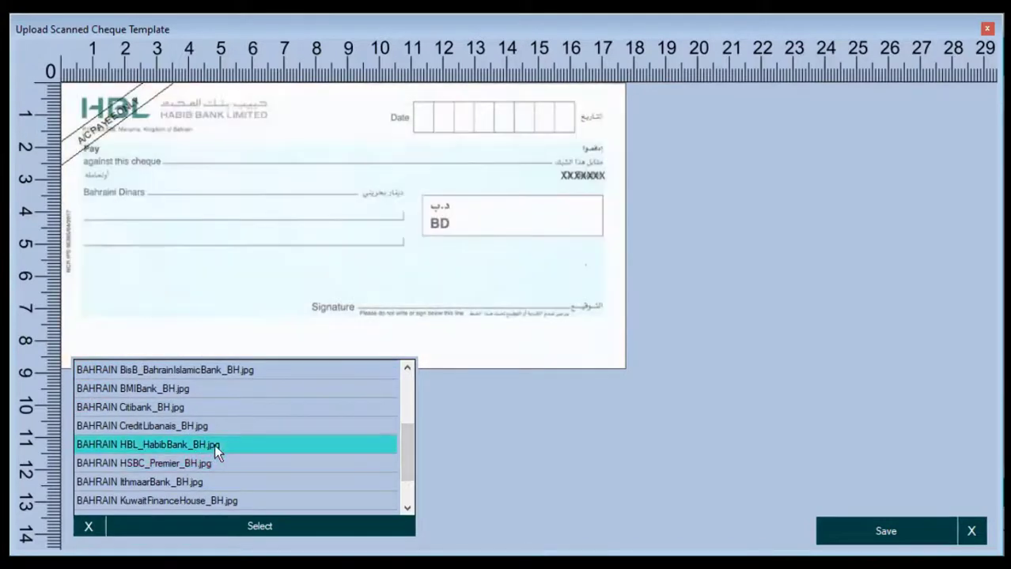
pyautogui.click(144, 409)
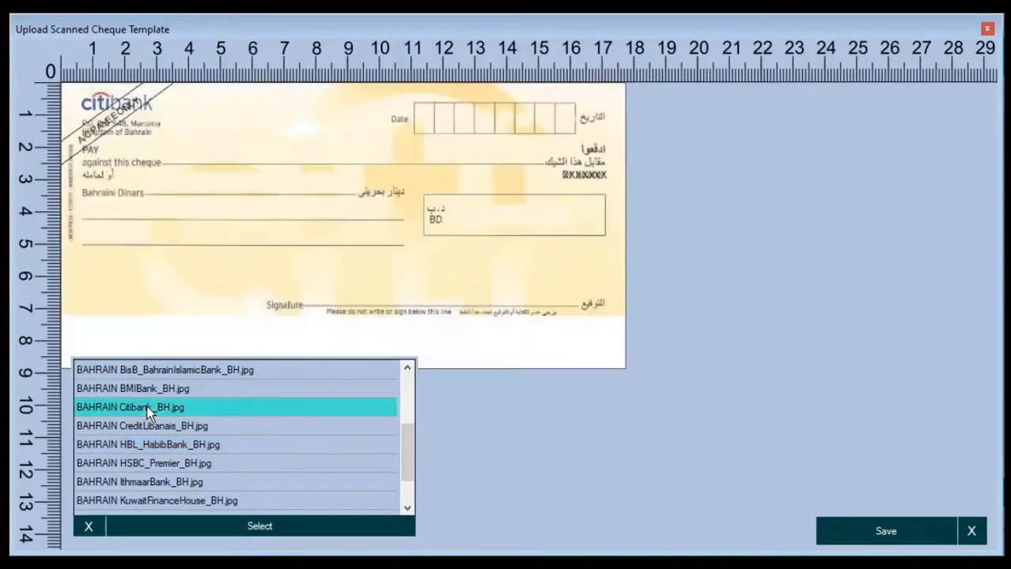
pyautogui.click(90, 529)
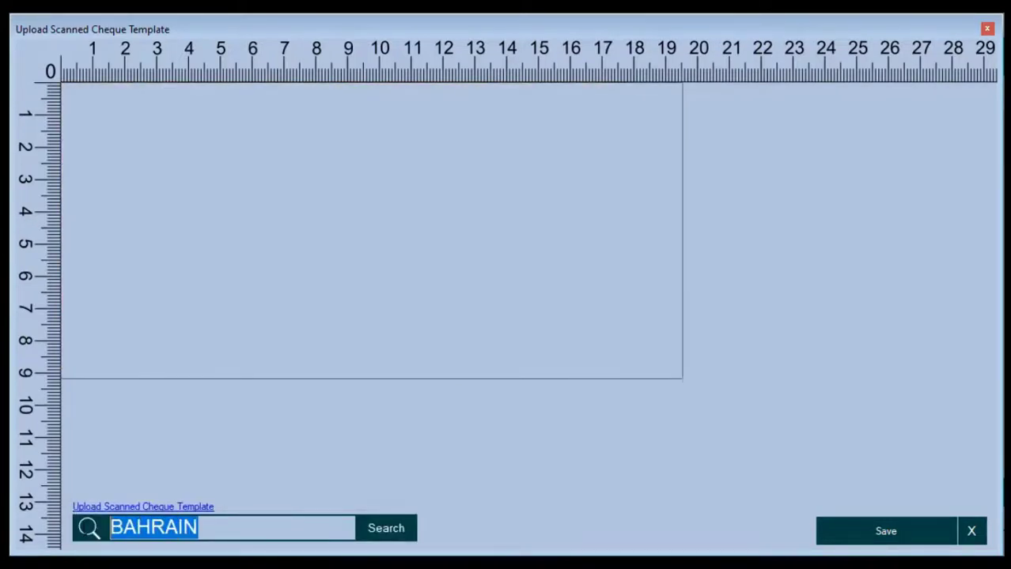
# - Search the cheque templates for NBB and select the National Bank of Bahrain design
pyautogui.write('NBB')
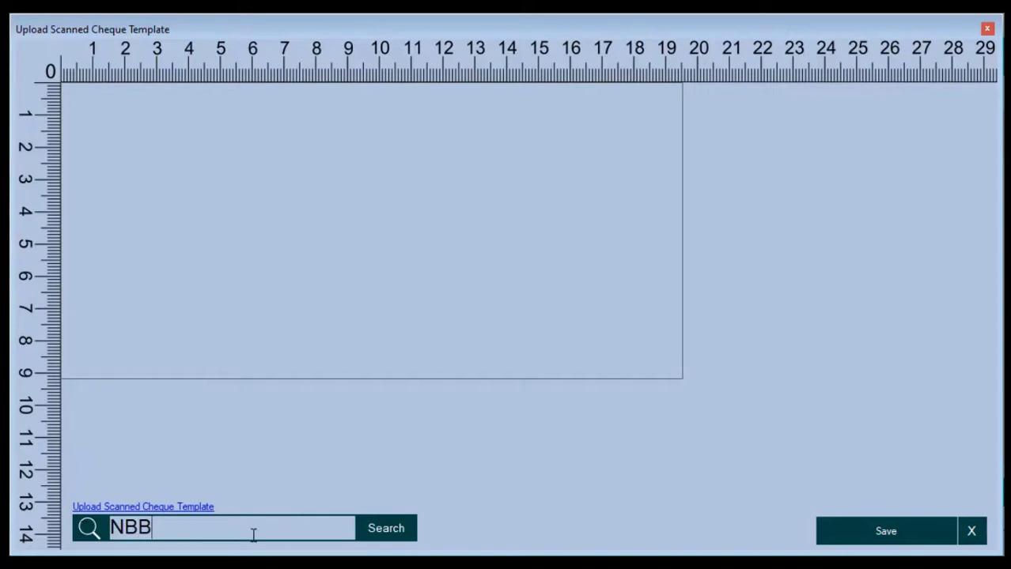
pyautogui.click(383, 529)
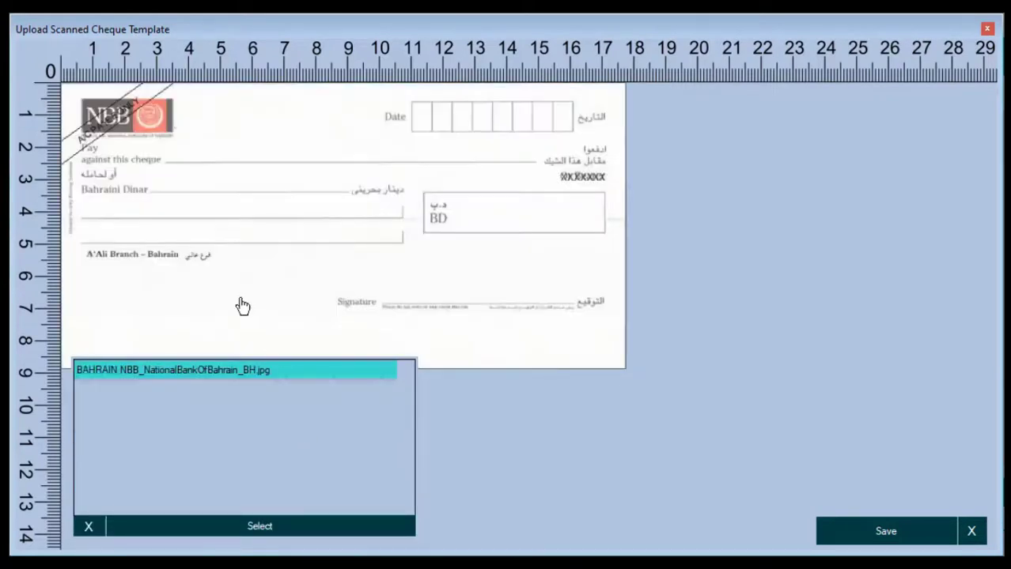
pyautogui.click(250, 526)
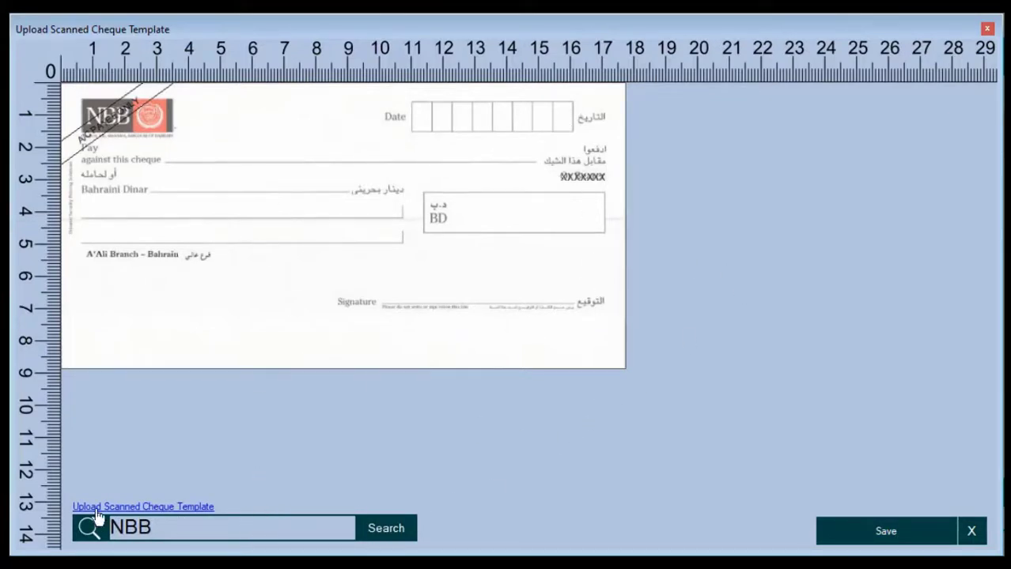
pyautogui.click(177, 509)
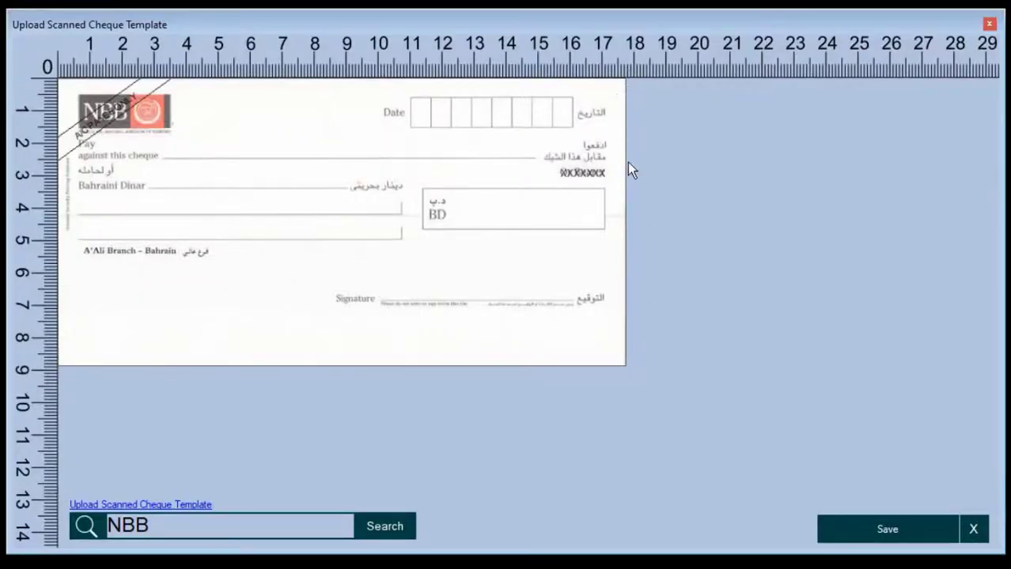
# - Resize the cheque image to about 18 by 9 units on the rulers and save the template
pyautogui.moveTo(624, 163)
pyautogui.mouseDown()
pyautogui.moveTo(821, 167)
pyautogui.moveTo(731, 180)
pyautogui.moveTo(619, 172)
pyautogui.moveTo(631, 171)
pyautogui.mouseUp()
pyautogui.moveTo(189, 364)
pyautogui.mouseDown()
pyautogui.moveTo(185, 393)
pyautogui.moveTo(194, 302)
pyautogui.moveTo(183, 363)
pyautogui.mouseUp()
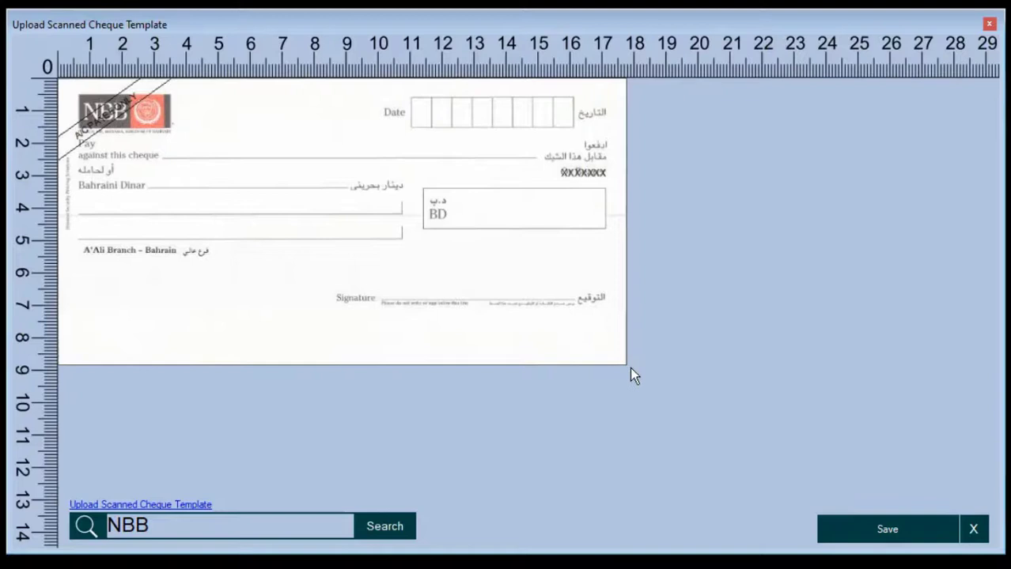
pyautogui.moveTo(623, 362)
pyautogui.mouseDown()
pyautogui.moveTo(672, 392)
pyautogui.moveTo(648, 365)
pyautogui.moveTo(613, 363)
pyautogui.moveTo(632, 361)
pyautogui.moveTo(631, 372)
pyautogui.mouseUp()
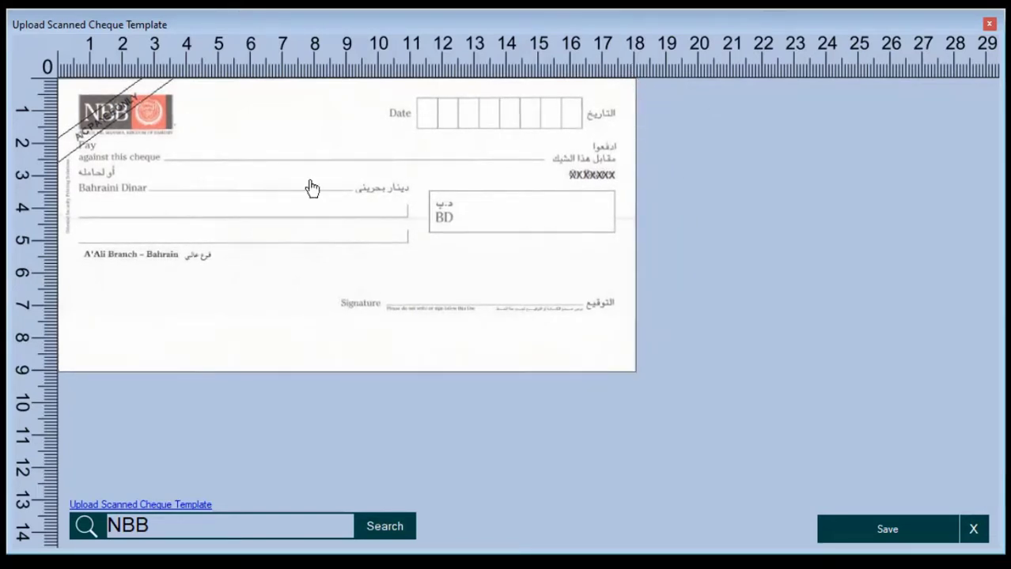
pyautogui.click(891, 523)
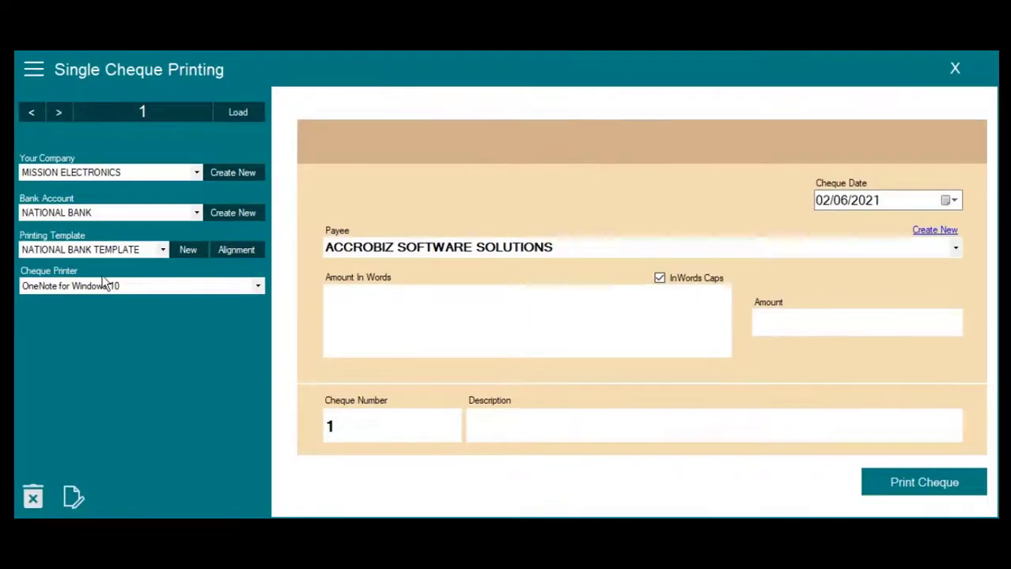
# - Set the cheque printer to EPSON L110 Series
pyautogui.click(256, 286)
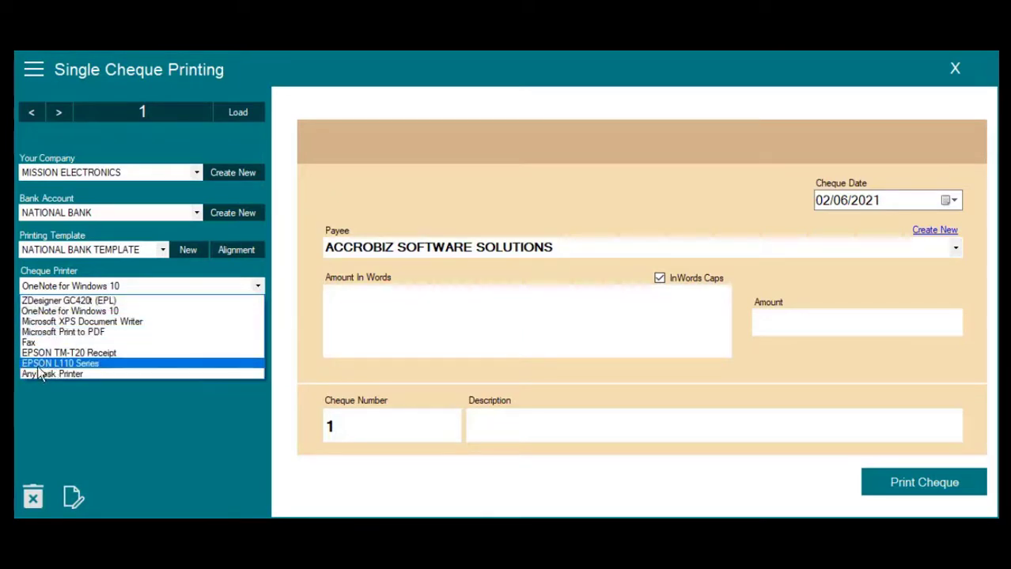
pyautogui.click(71, 364)
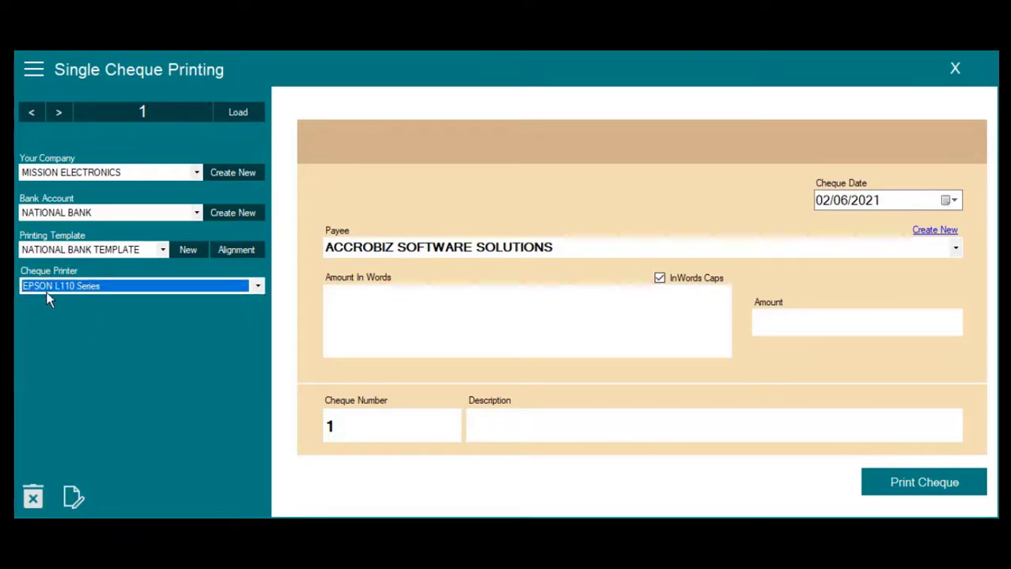